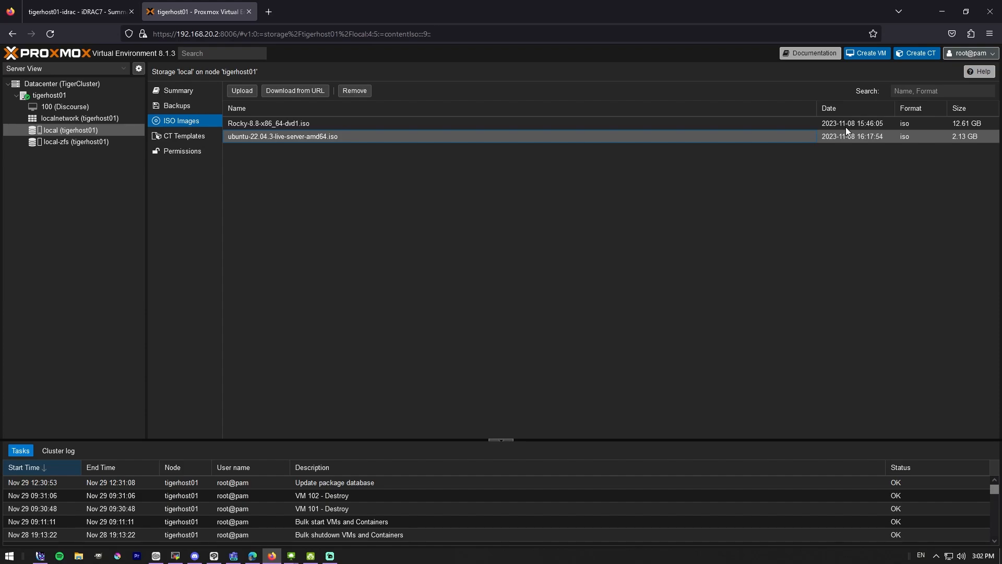
- On node tigerhost01, start a new VM named 'LinkxTemplate'
left_click(49, 95)
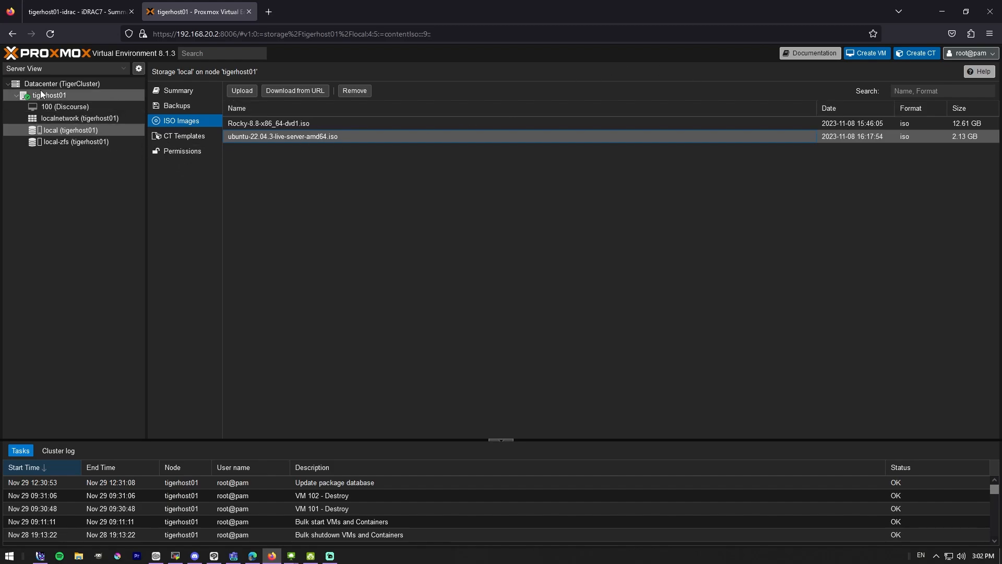
left_click(867, 53)
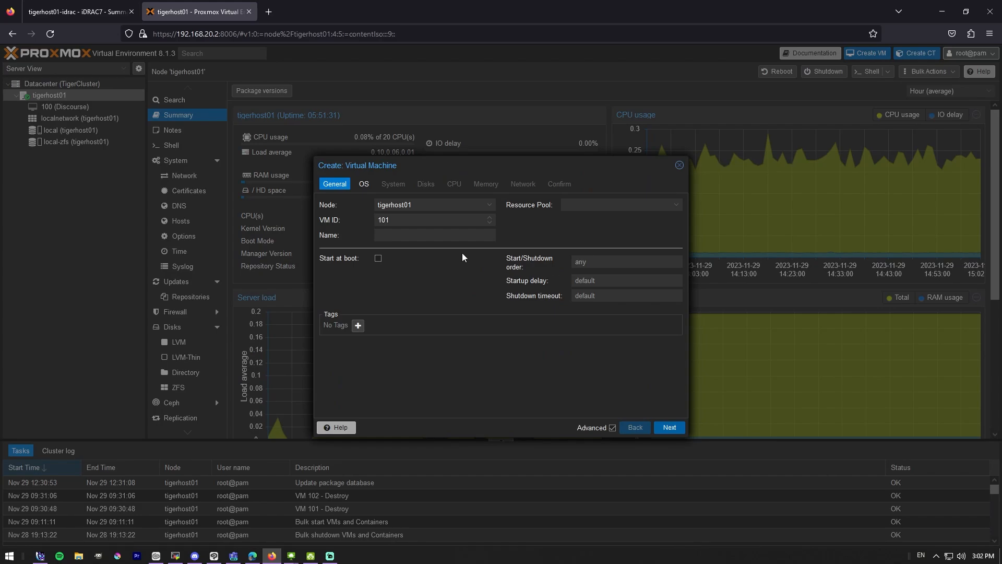
left_click(410, 235)
type("Link")
type("x")
type("Template")
- Select the Rocky-8.8-x86_64-dvd1.iso image as the VM's installation media
left_click(363, 183)
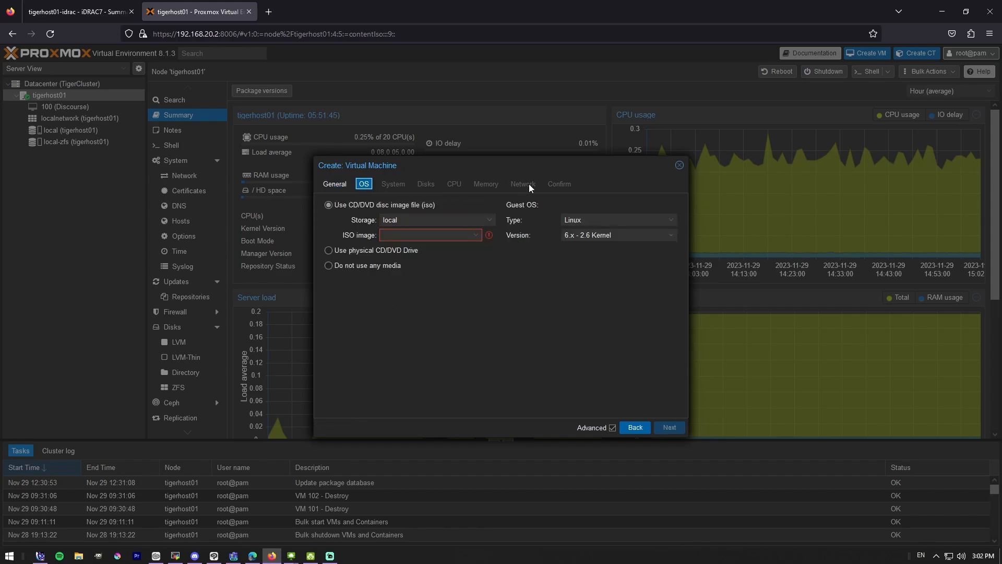
left_click(462, 232)
left_click(509, 260)
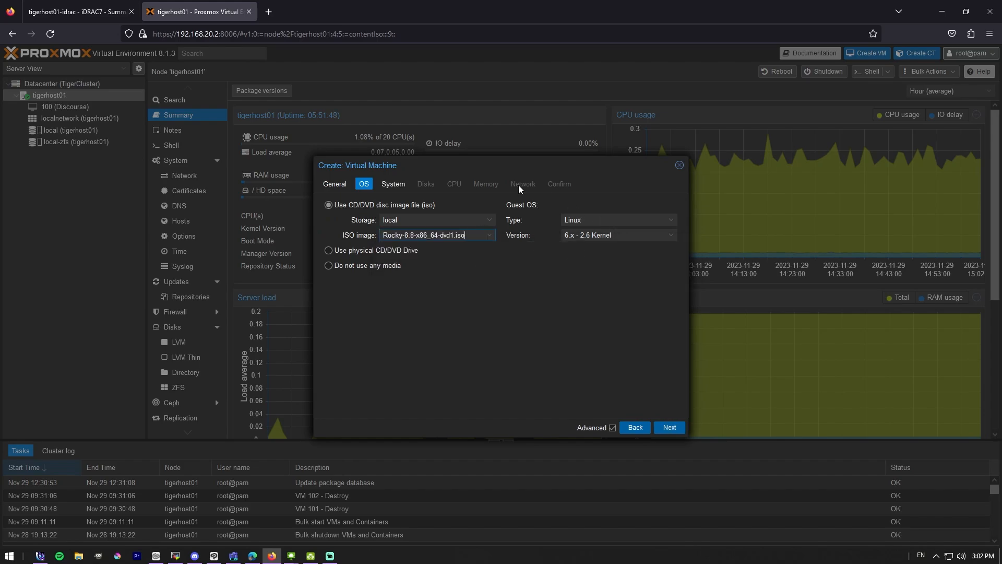
- Set the VM's disk size to 100 GiB
left_click(393, 185)
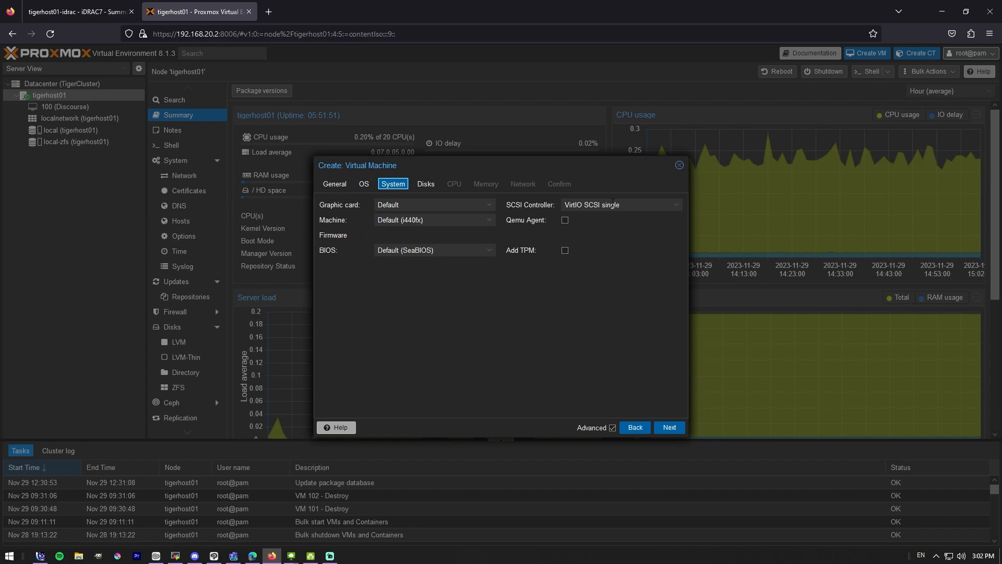
left_click(426, 184)
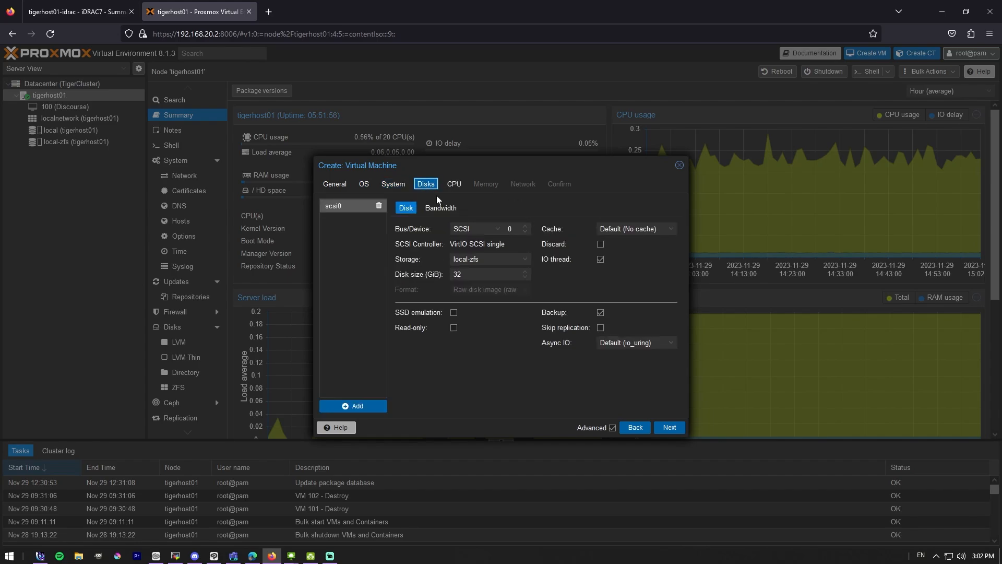
left_click(418, 275)
type("100")
- Give the VM 4 CPU cores
left_click(454, 184)
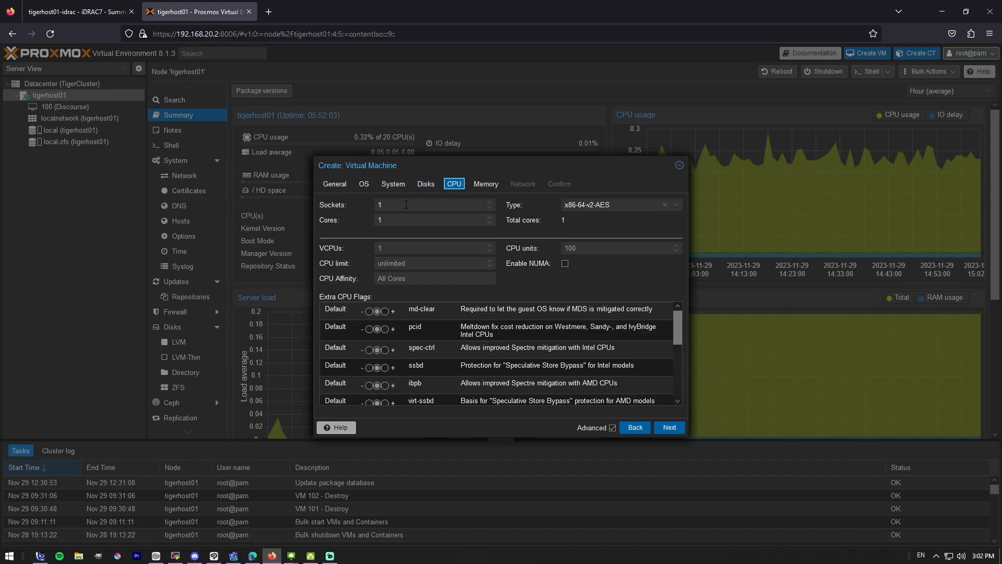
left_click(353, 223)
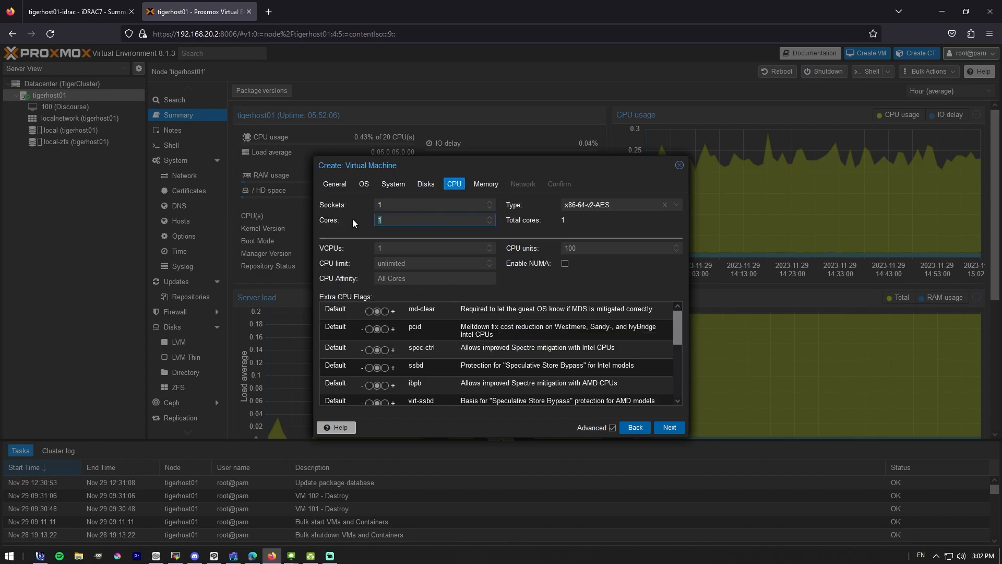
type("4")
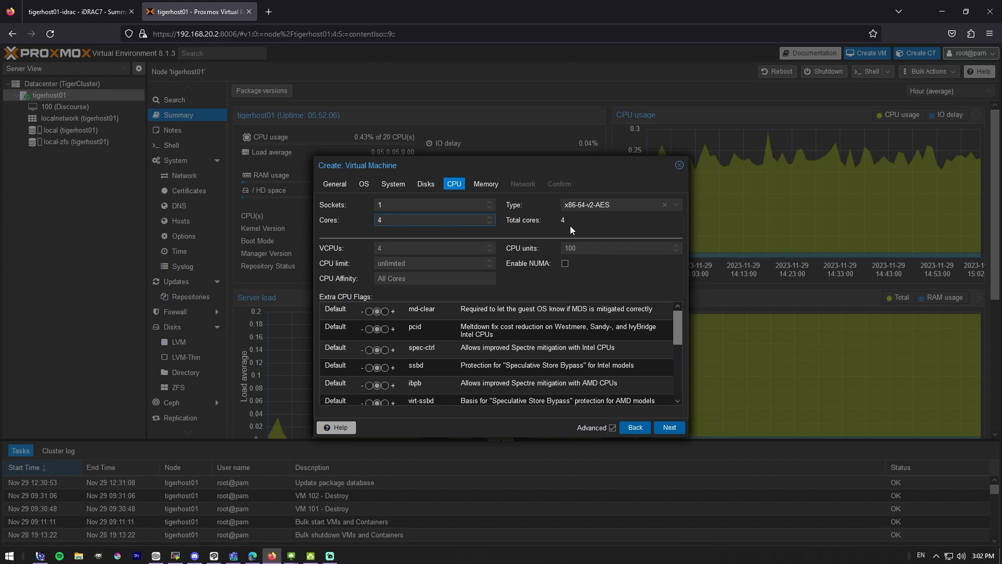
- Set the VM's memory to 4096 MiB
left_click(481, 184)
double_click(462, 205)
type("4")
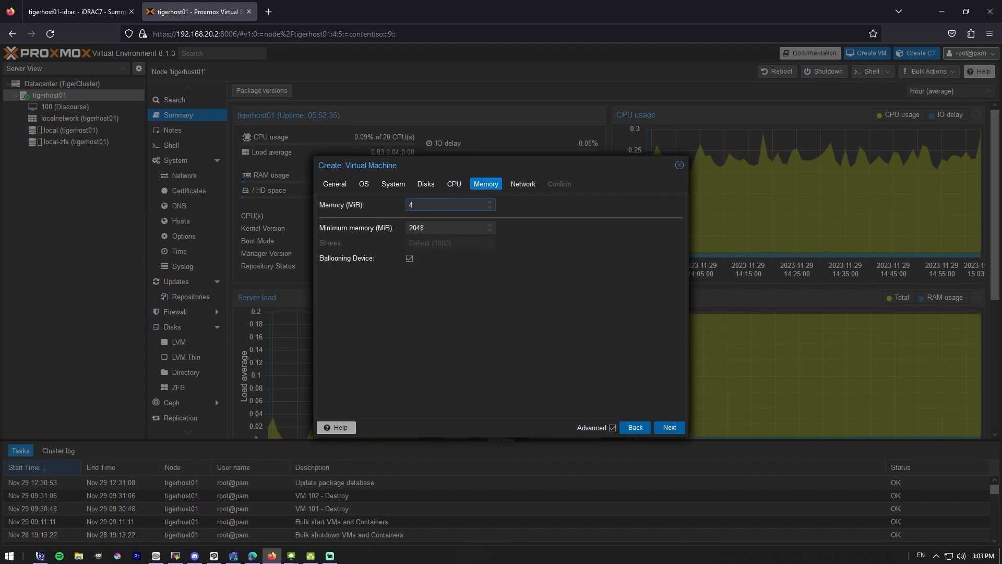
type("096")
left_click(538, 299)
- Attach the VM network to bridge vmbr1 with VLAN tag 30 and review the summary
left_click(523, 184)
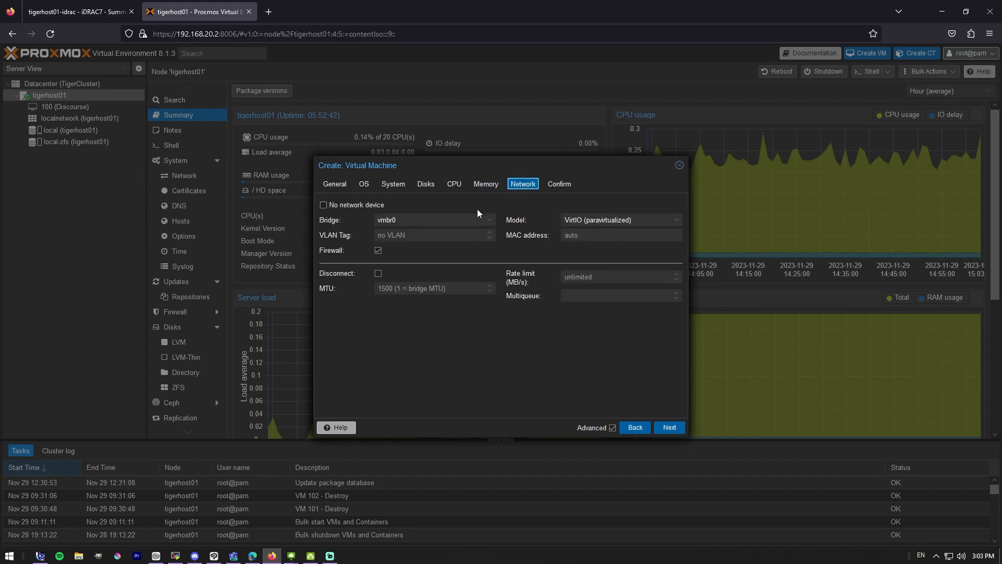
left_click(474, 224)
left_click(396, 259)
left_click(438, 234)
type("30")
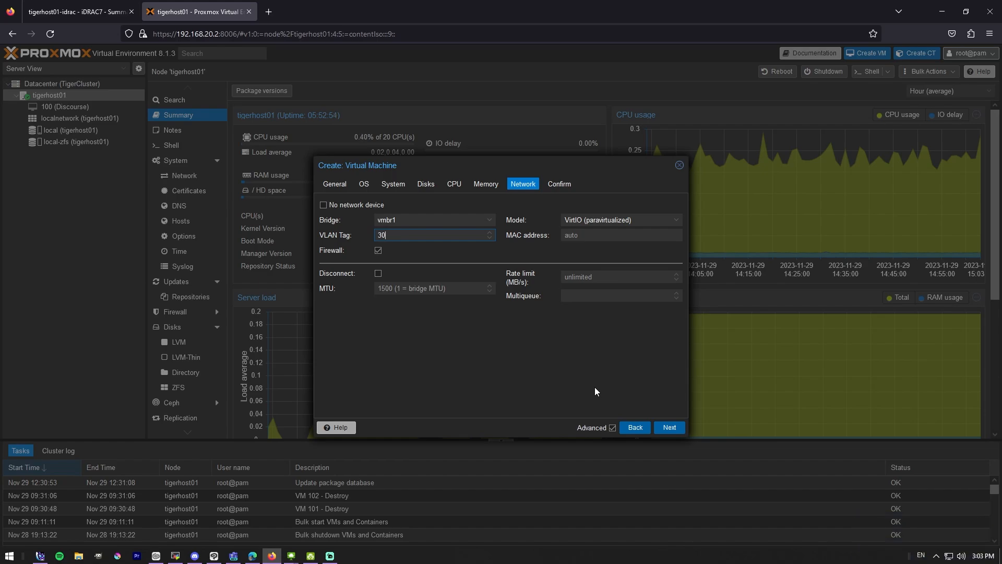
left_click(670, 427)
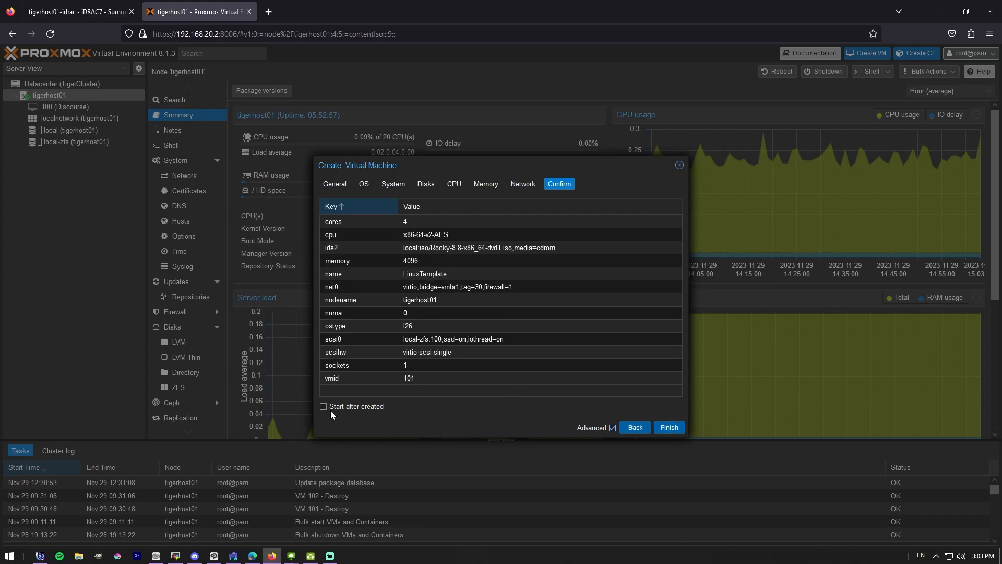
- Finish creating VM 101 and view its console
left_click(670, 428)
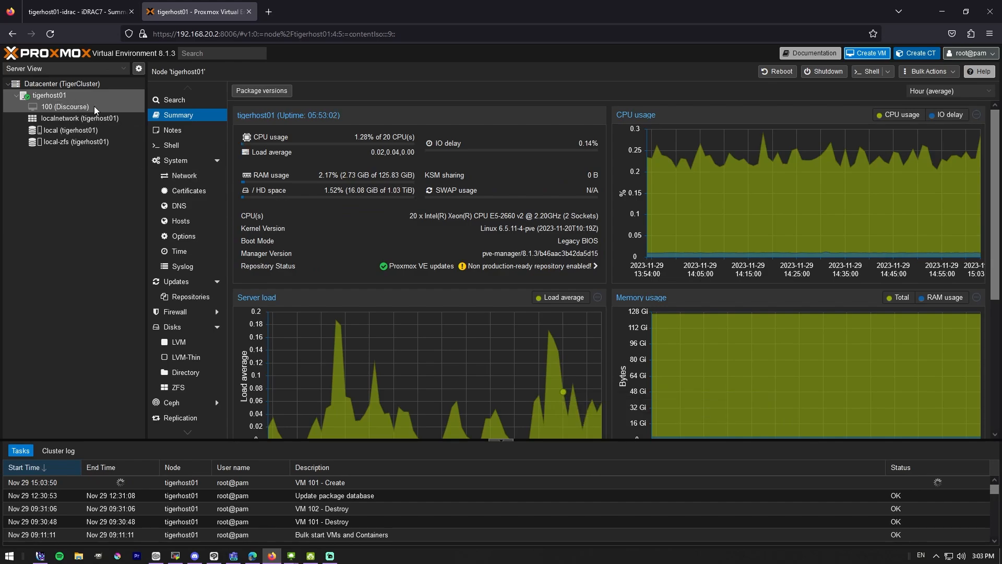
left_click(81, 116)
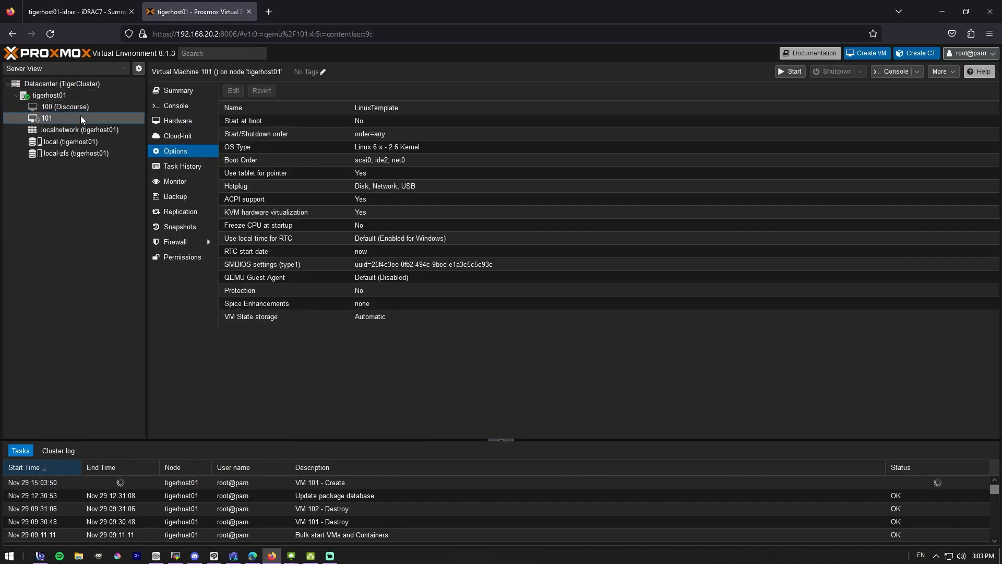
left_click(173, 107)
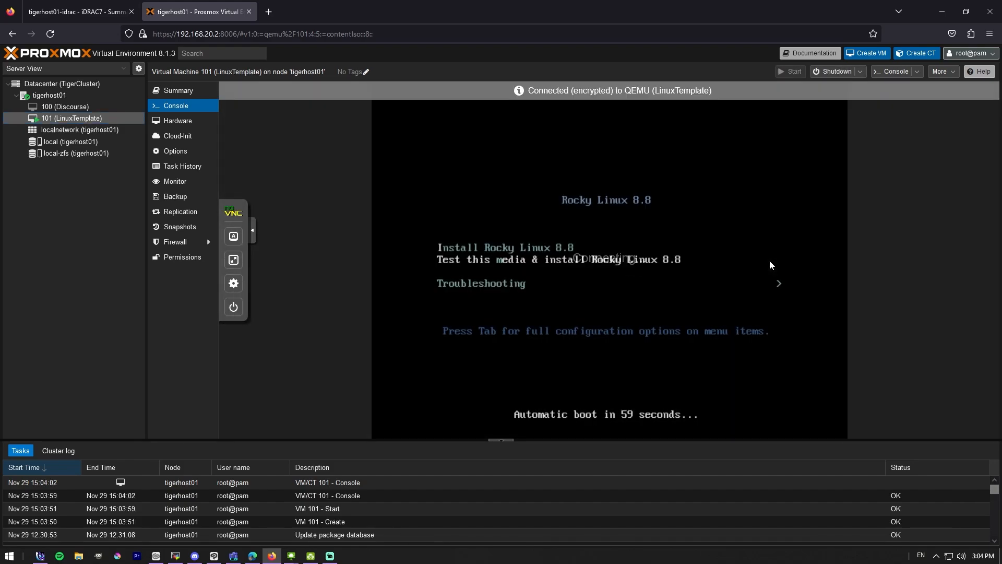
- Choose 'Install Rocky Linux 8.8' from the boot menu
key("Down")
key("Up")
key("Up")
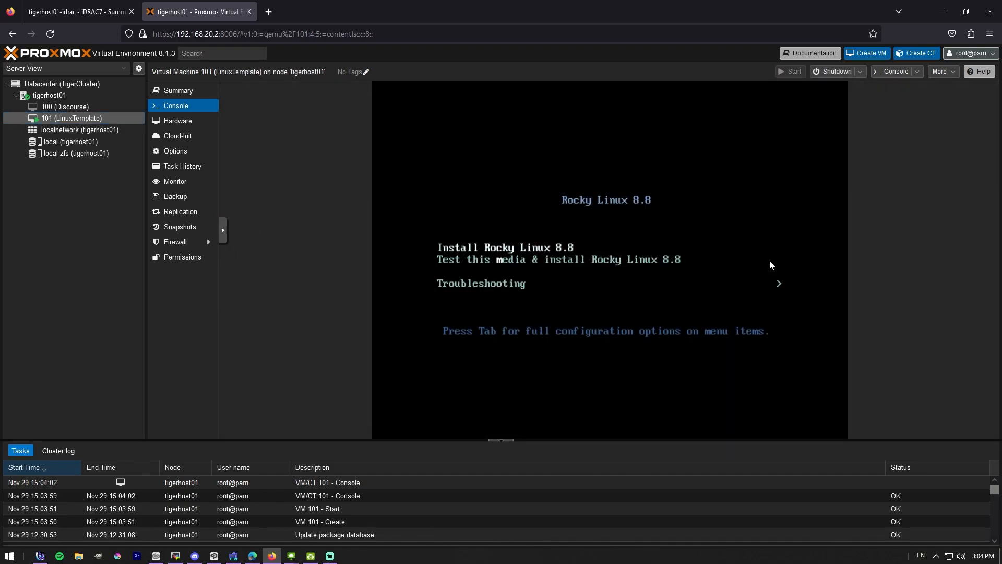
key("Return")
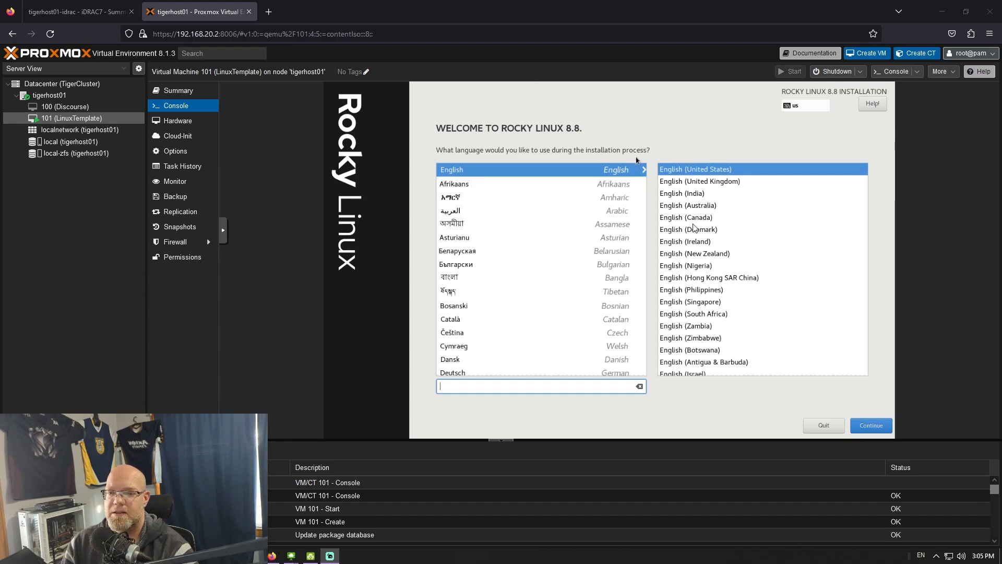
- Keep English as the installer language and accept automatic disk partitioning
left_click(870, 424)
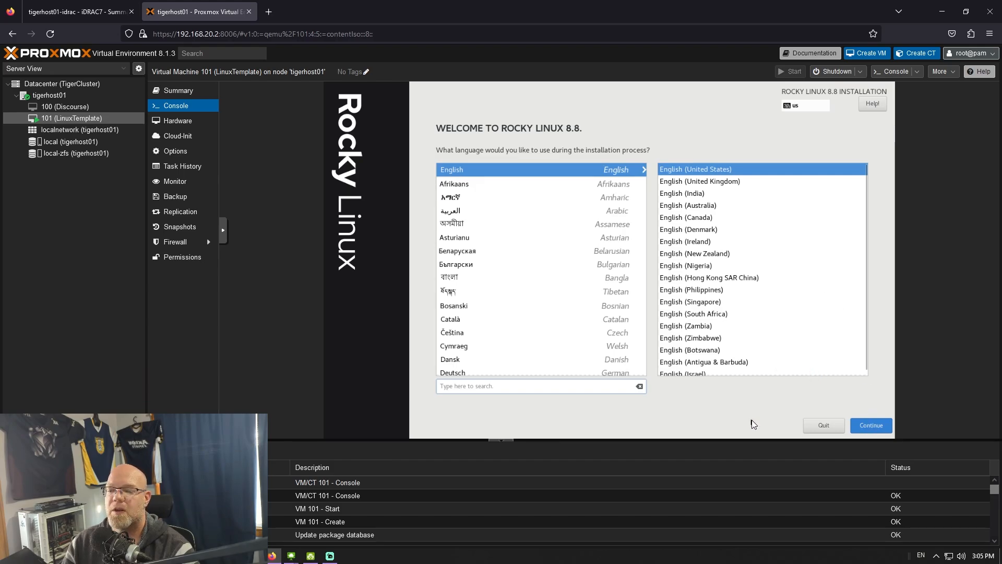
left_click(871, 424)
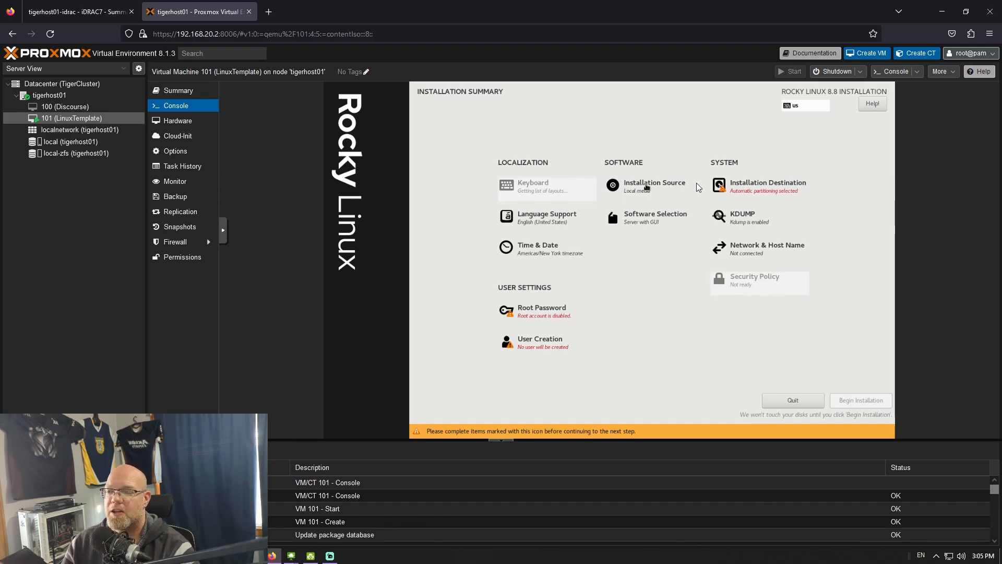
left_click(746, 188)
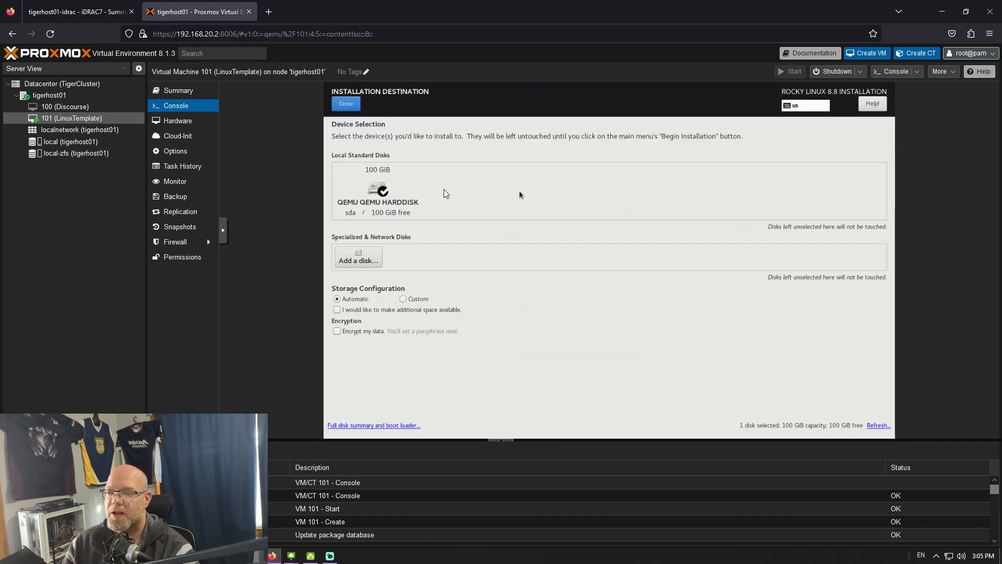
left_click(346, 103)
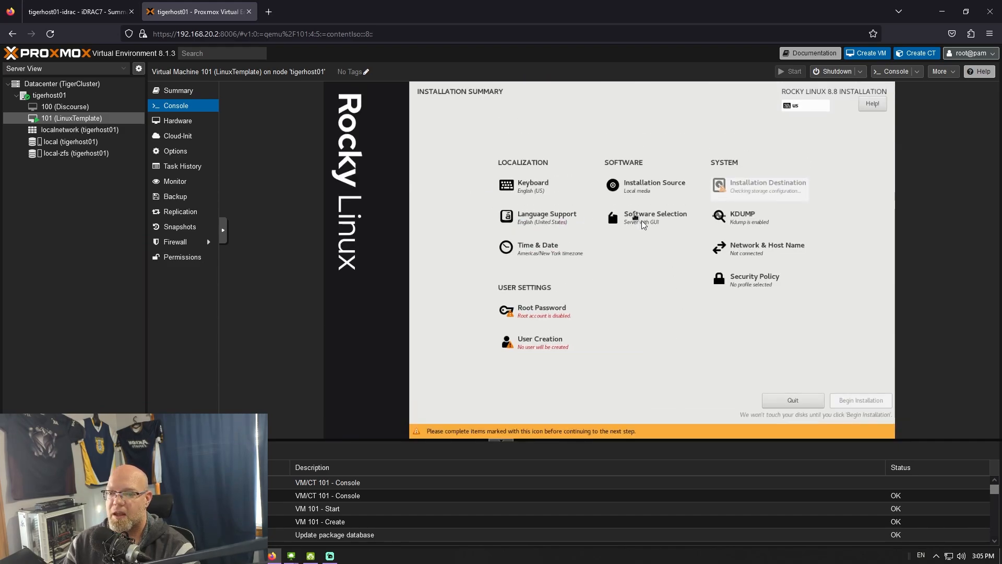
- Select the Server base environment, then go to Network & Host Name
left_click(634, 248)
left_click(375, 162)
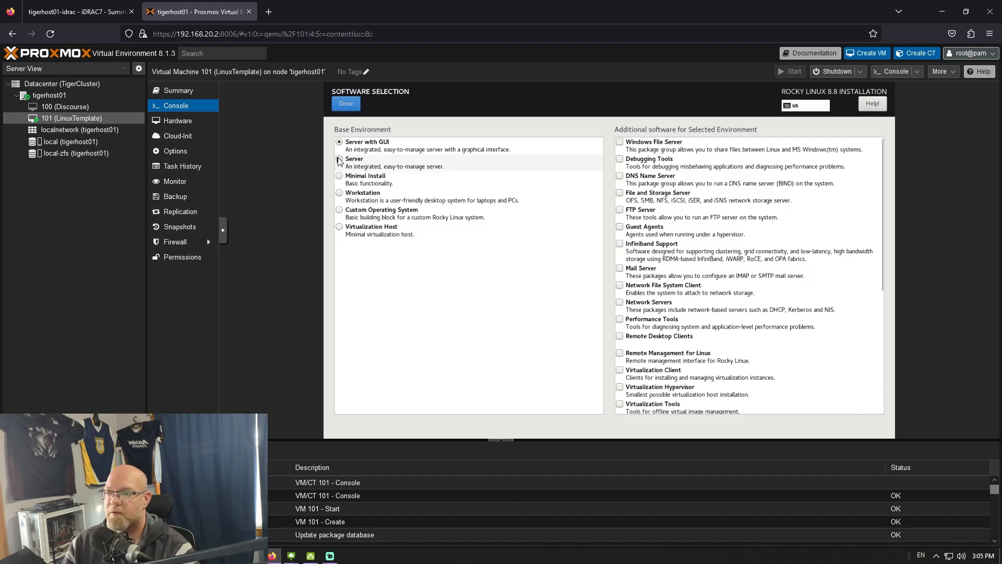
left_click(345, 104)
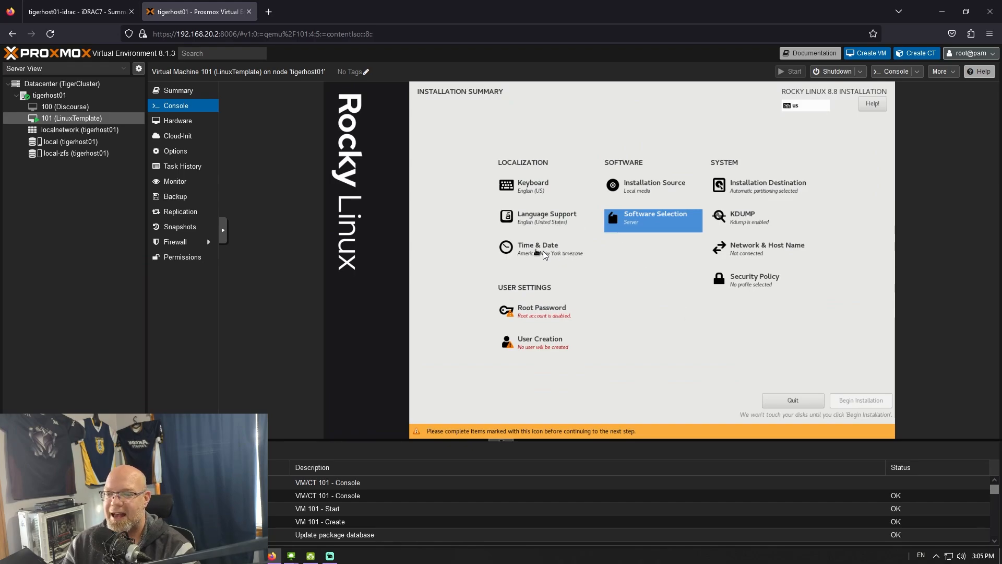
left_click(752, 257)
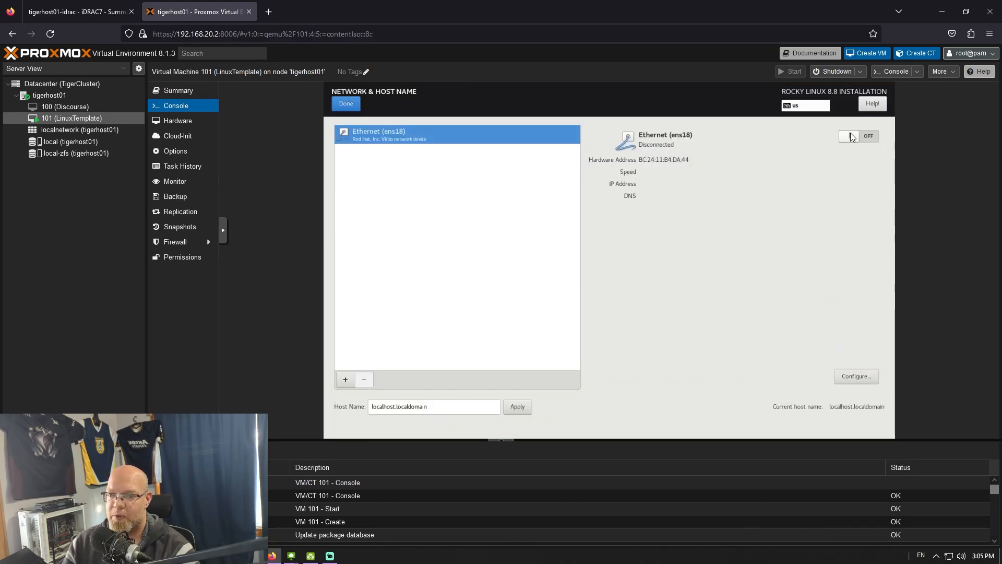
- Enable the Ethernet connection and apply host name linuxtemplate.local
left_click(850, 137)
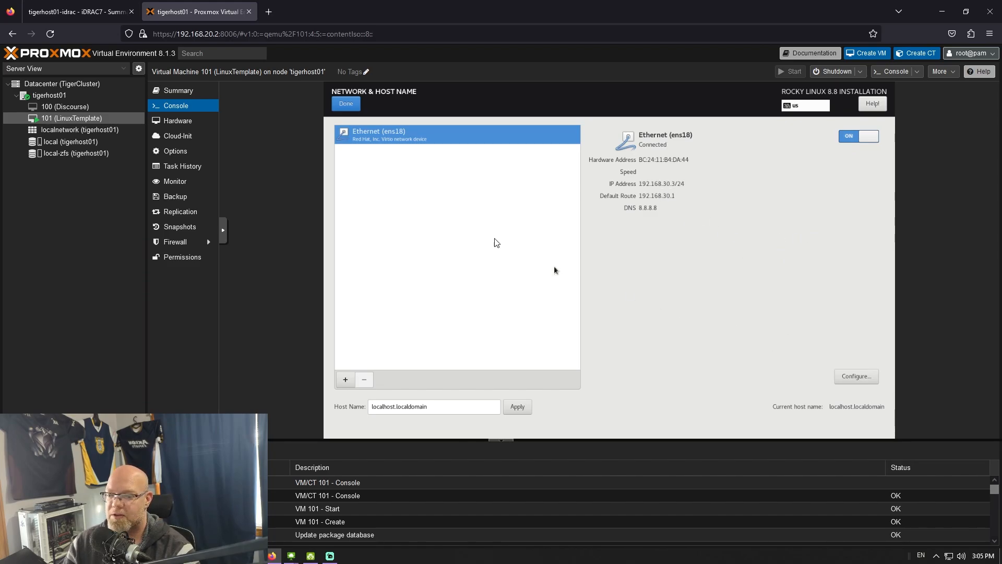
left_click_drag(447, 409, 340, 405)
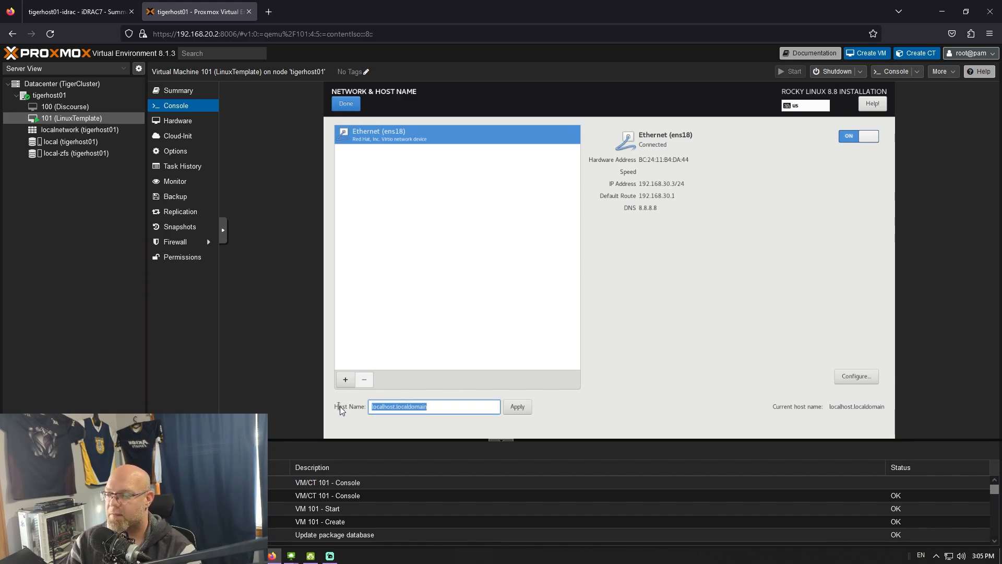
type("linuxtemplate.local")
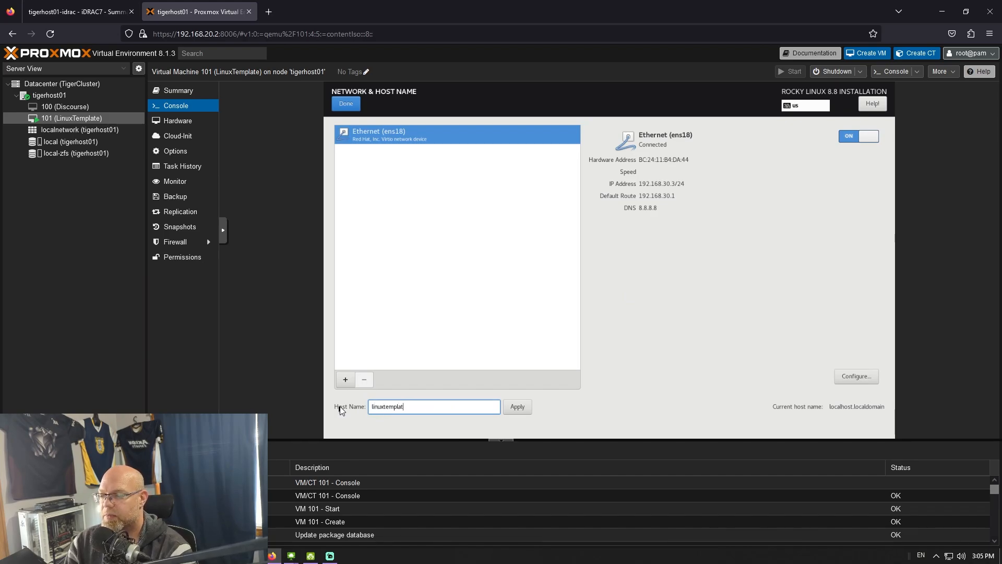
left_click(518, 407)
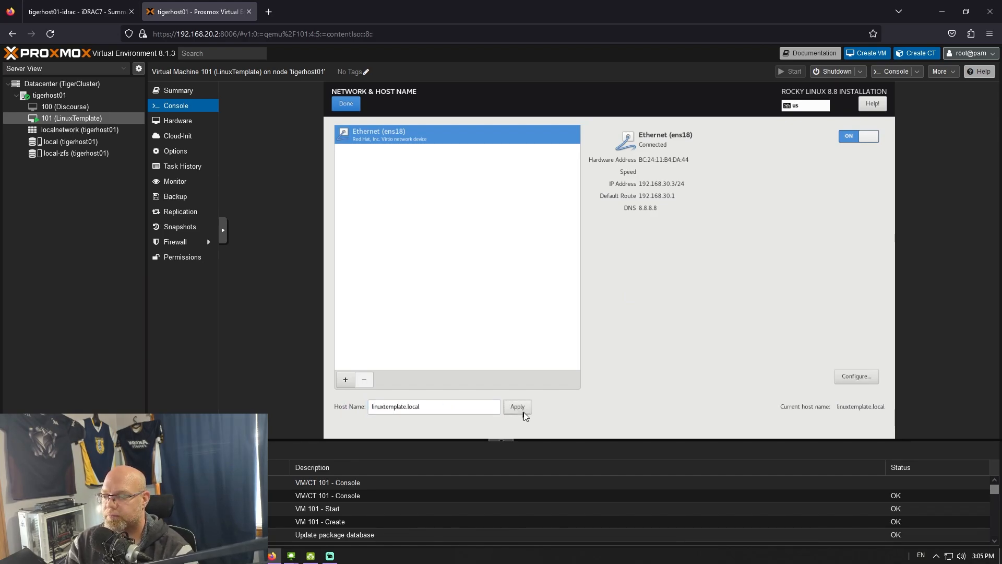
left_click(343, 101)
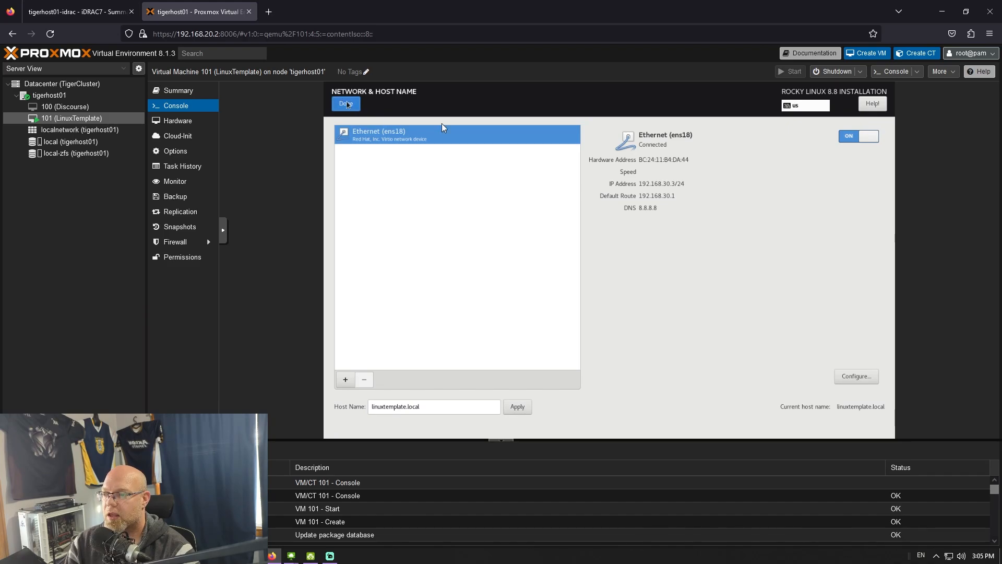
- Set and confirm the root password, accepting the weak-password warning
left_click(526, 307)
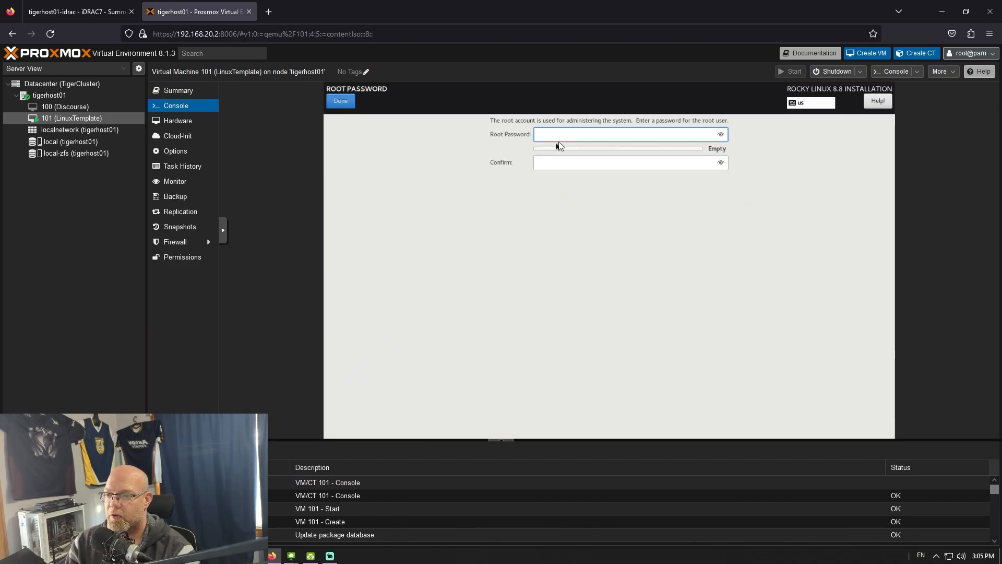
type("********")
key("Tab")
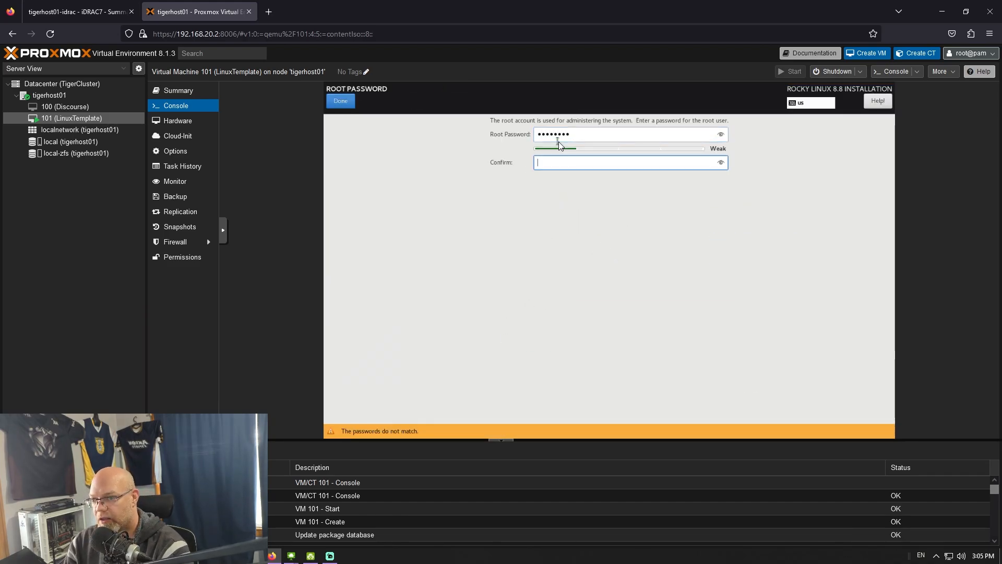
type("********")
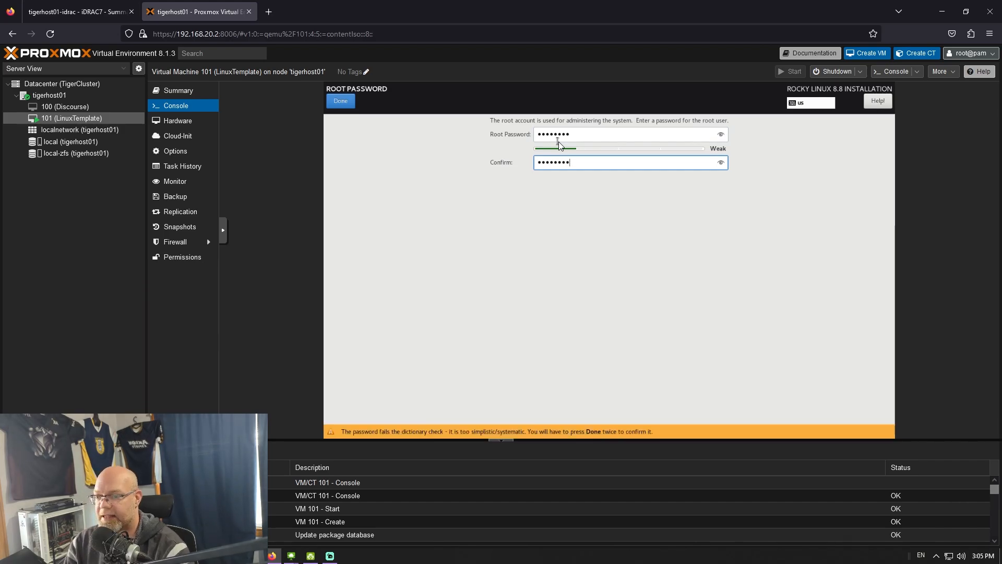
left_click(341, 101)
left_click(340, 102)
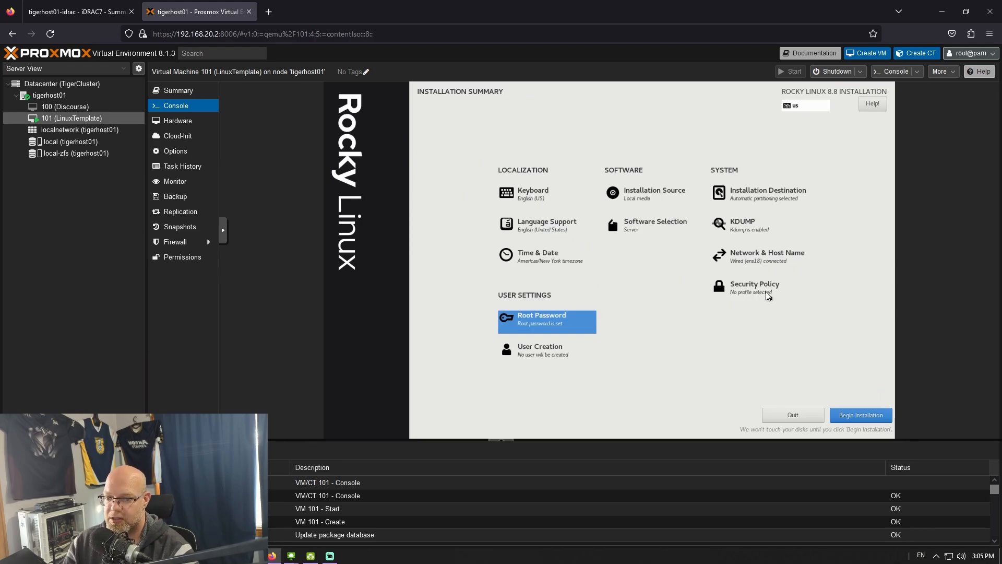
left_click(765, 292)
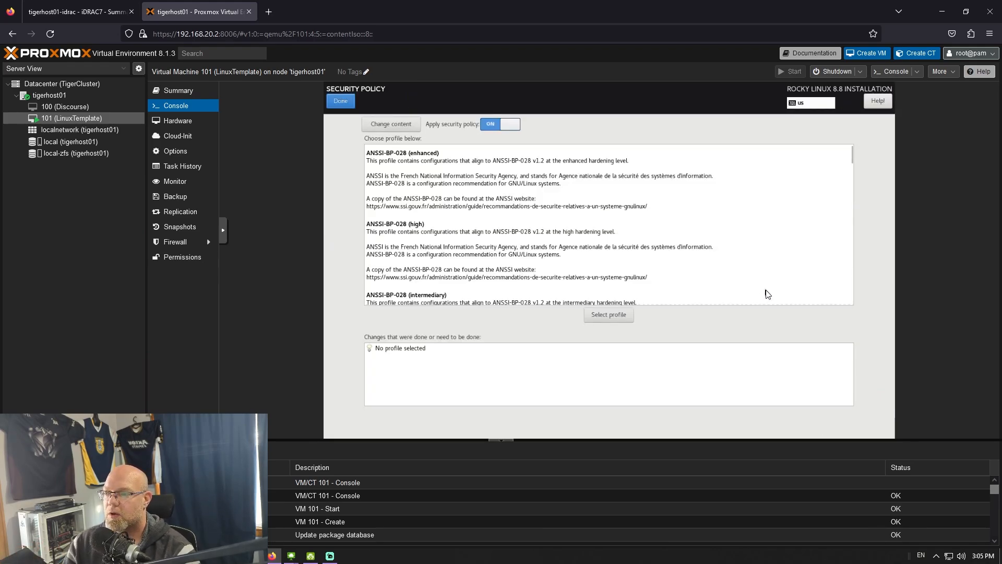
left_click(338, 100)
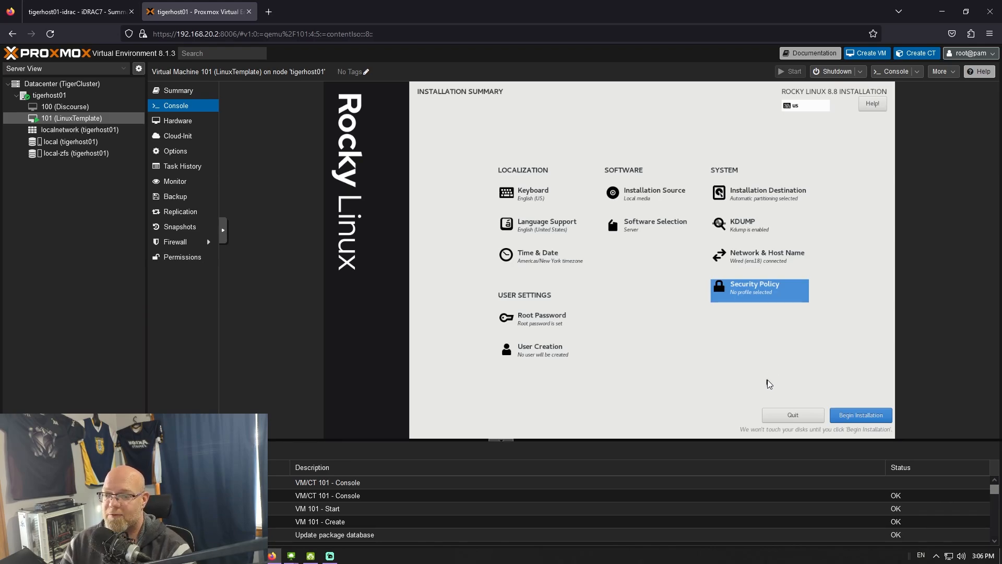
- Begin the Rocky Linux installation and let it run to Complete
left_click(853, 417)
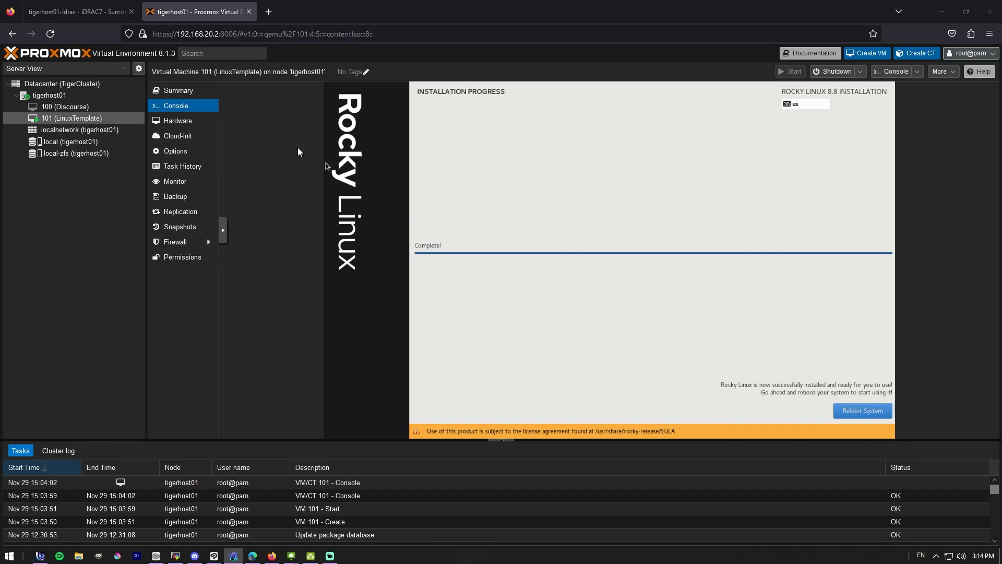
- Set VM 101's CD/DVD drive to 'Do not use any media' and return to the console
left_click(188, 123)
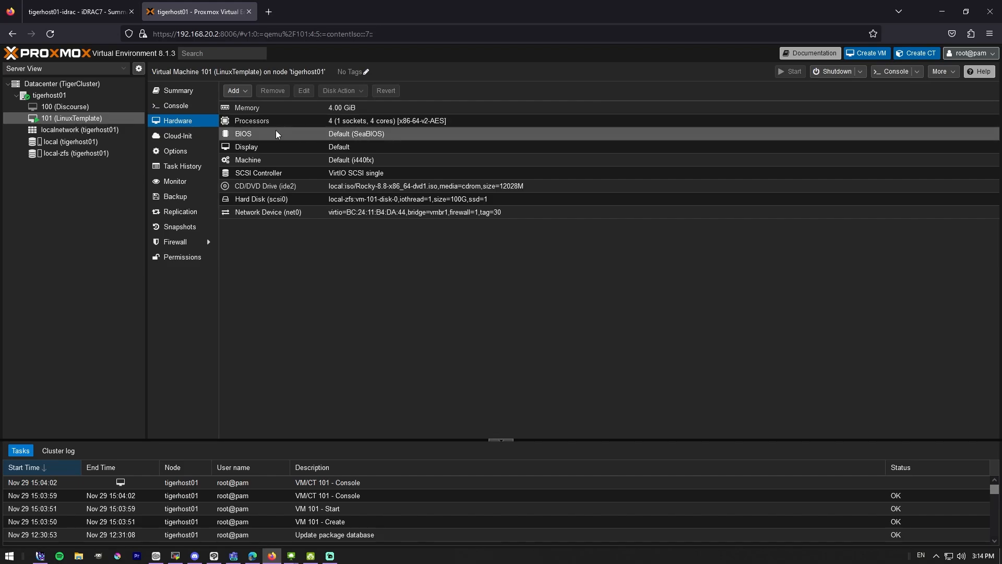
left_click(308, 186)
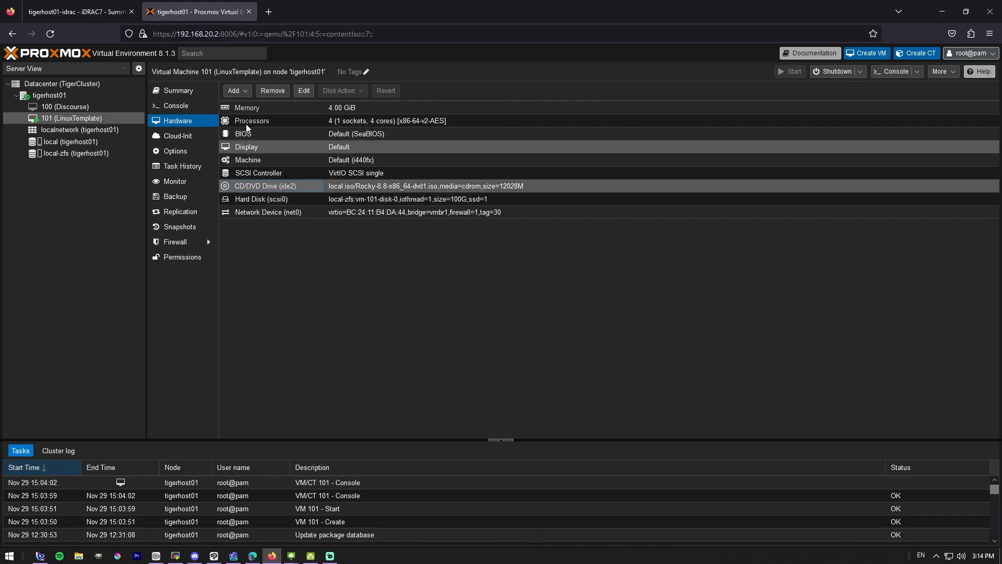
left_click(304, 90)
left_click(406, 325)
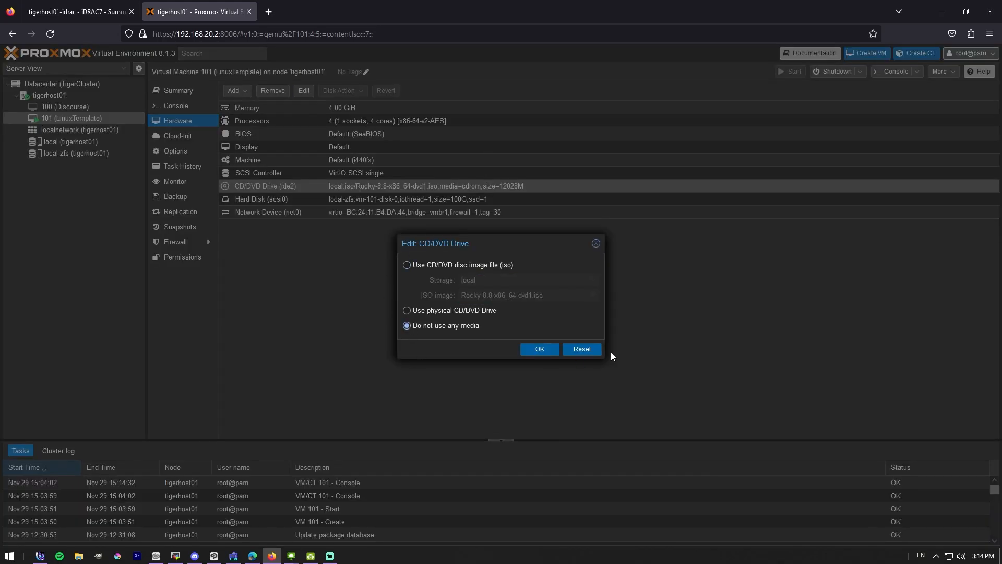
left_click(538, 348)
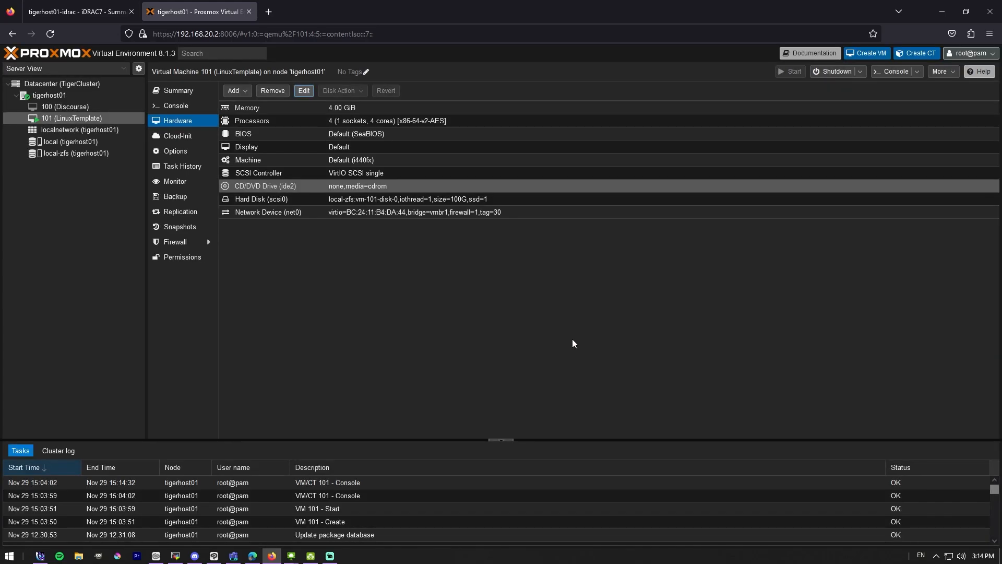
left_click(177, 105)
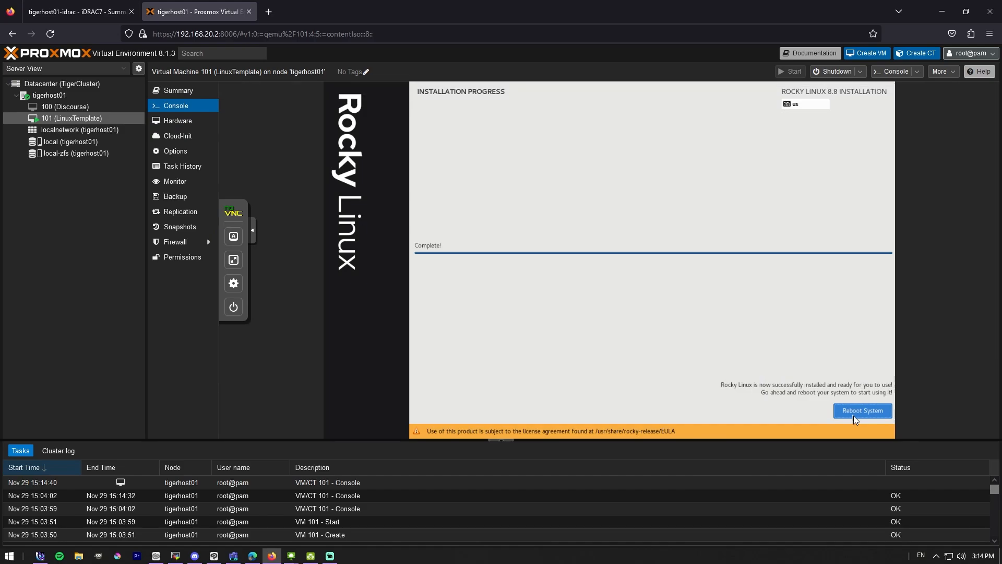
- Reboot the installed system to reach the linuxtemplate login prompt
left_click(853, 416)
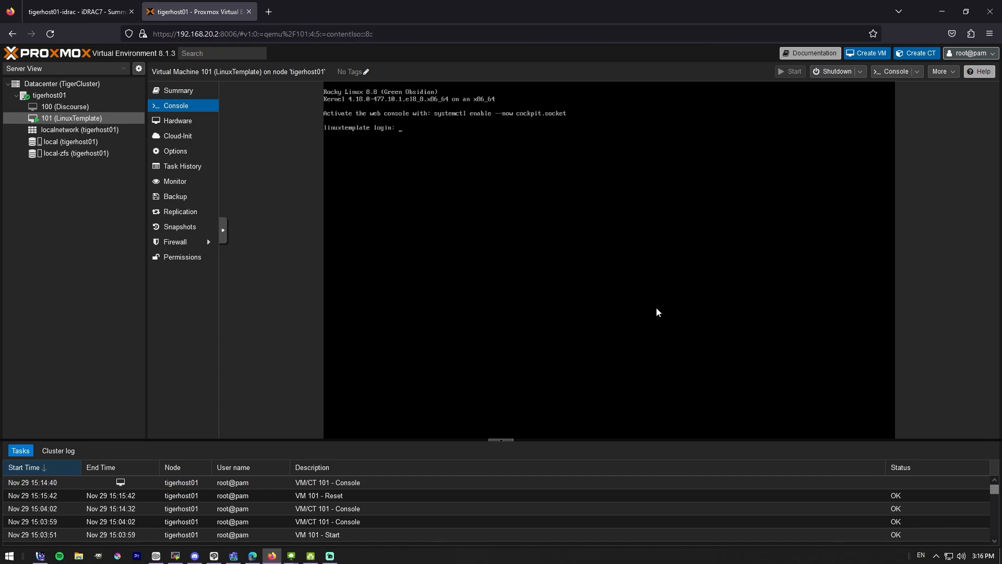
- Log in as root and run 'yum update -y' until all 551 package transactions complete
type("root")
key("Return")
key("Return")
type("apt up")
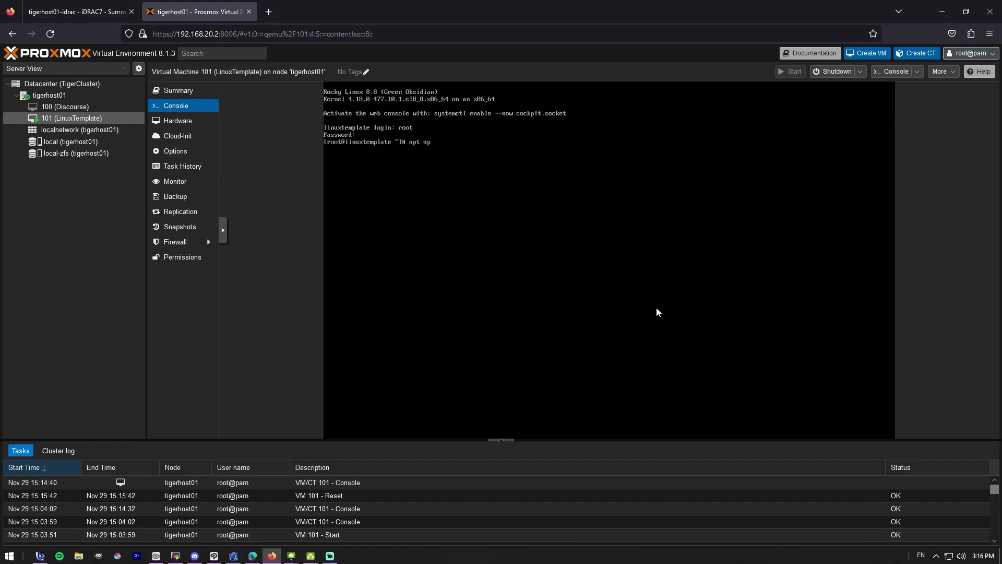
type("date && apt upgrade")
key("Return")
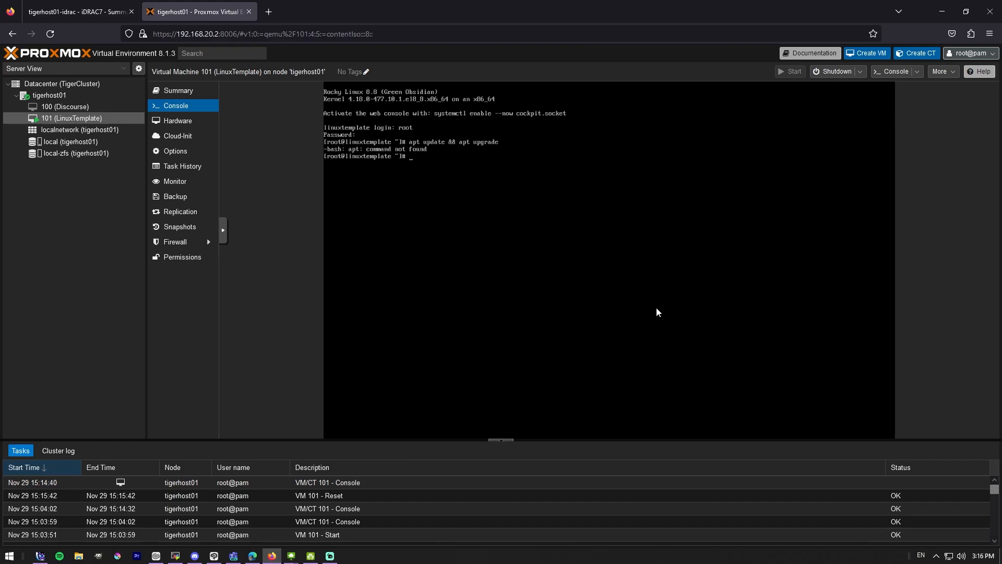
type("yum update -y")
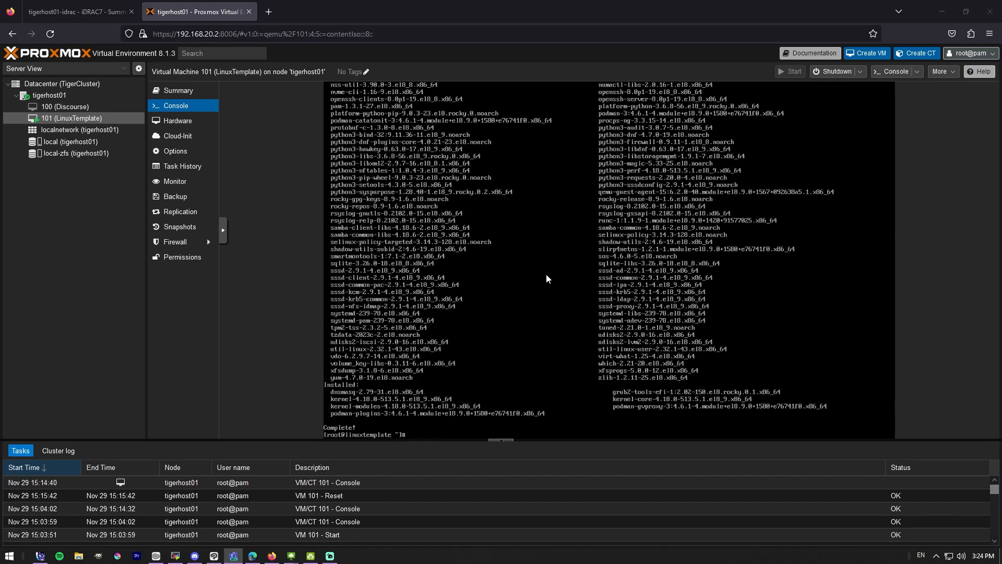
- Run 'shutdown -h now' in the LinuxTemplate console to power the VM off
left_click(537, 290)
type("shutdown")
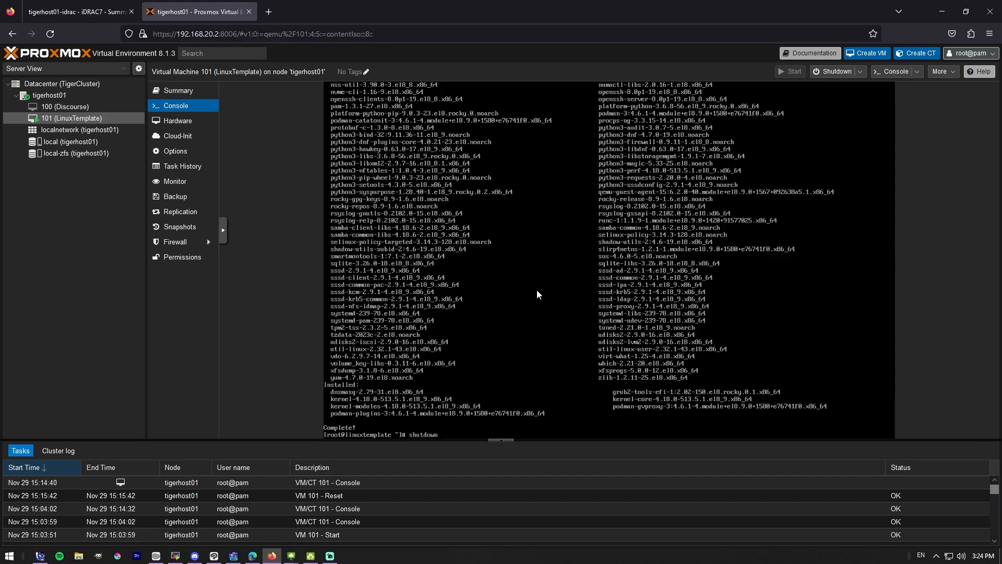
type(" -h now")
key("Return")
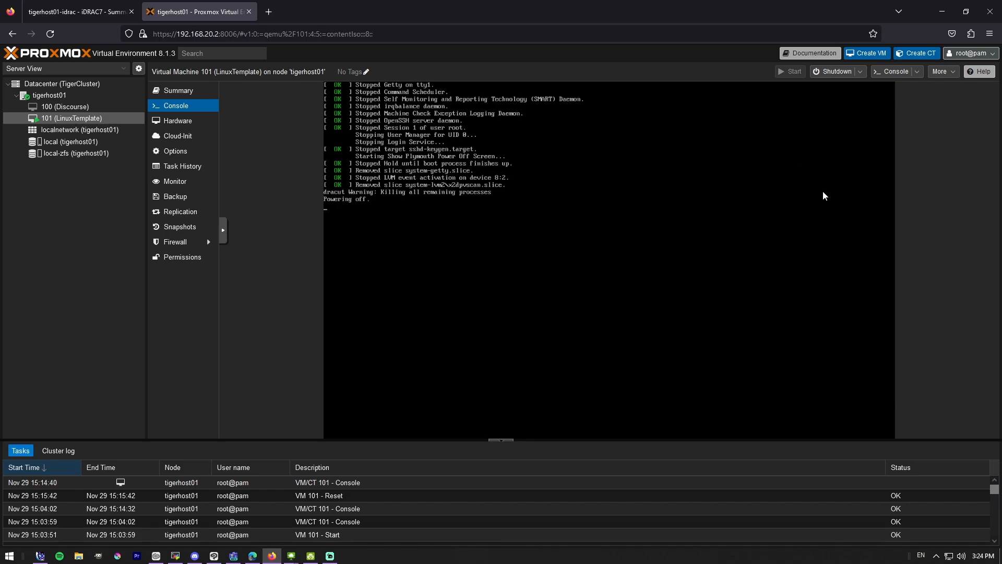
- Convert the stopped VM 101 LinuxTemplate into a template and confirm
left_click(178, 90)
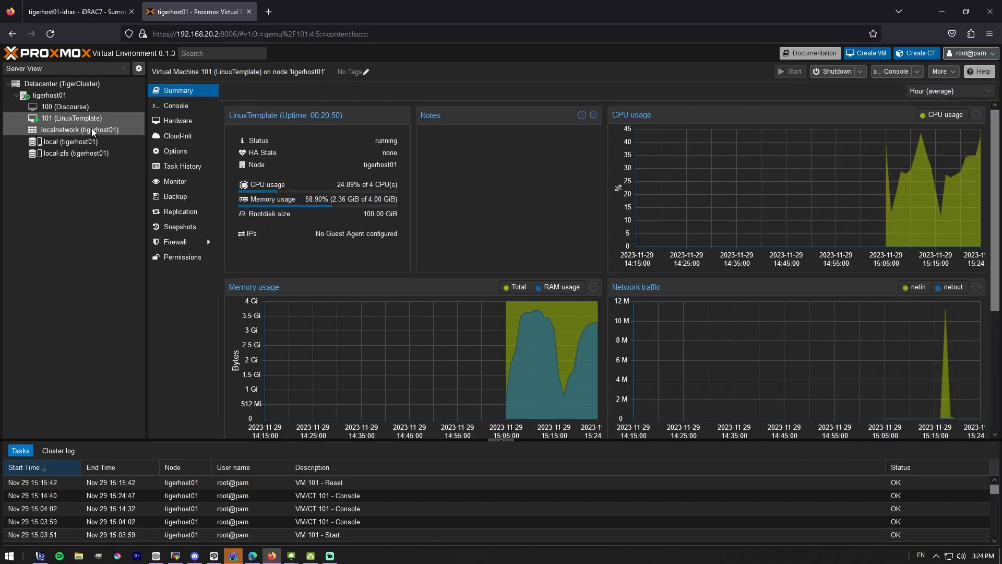
right_click(104, 118)
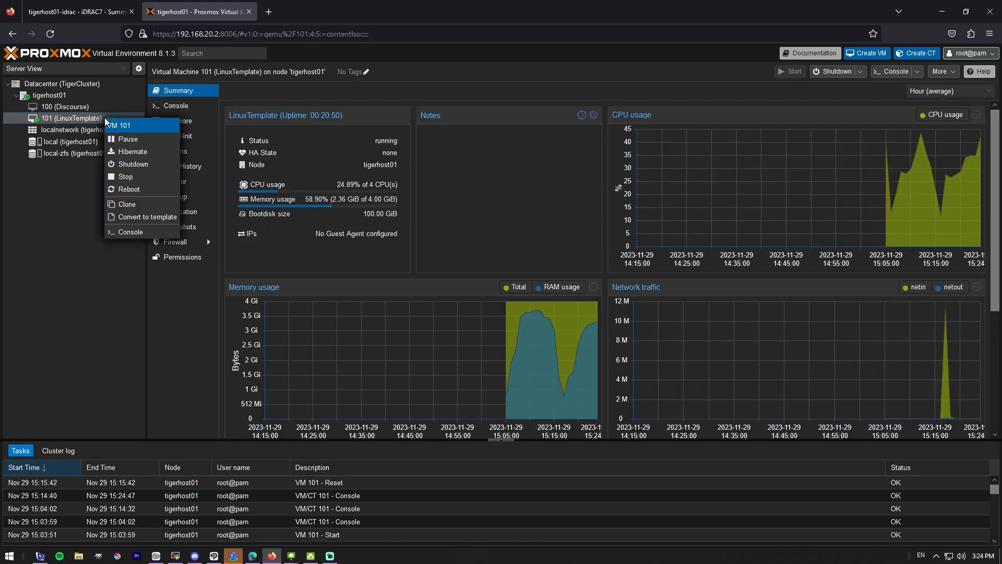
left_click(153, 217)
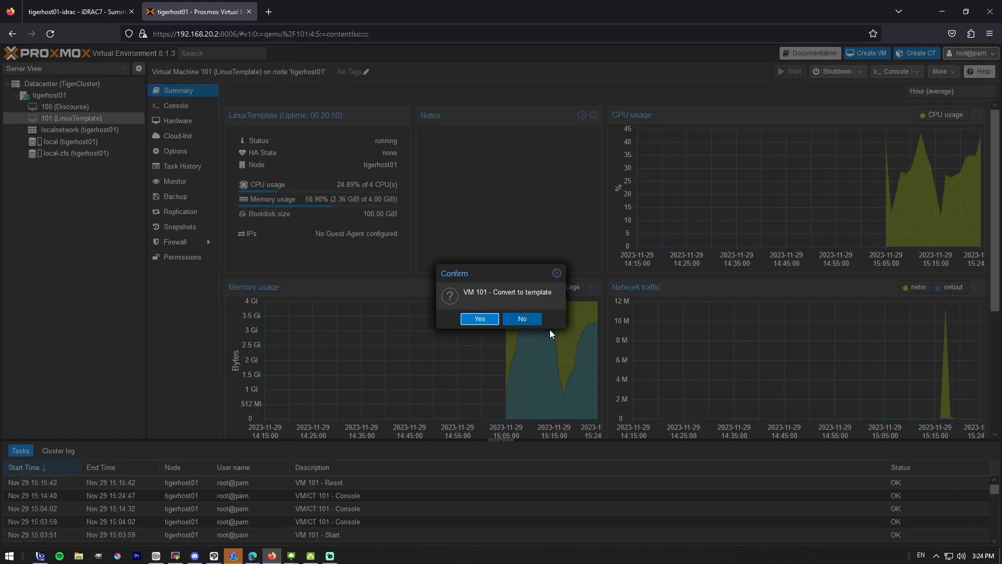
left_click(480, 320)
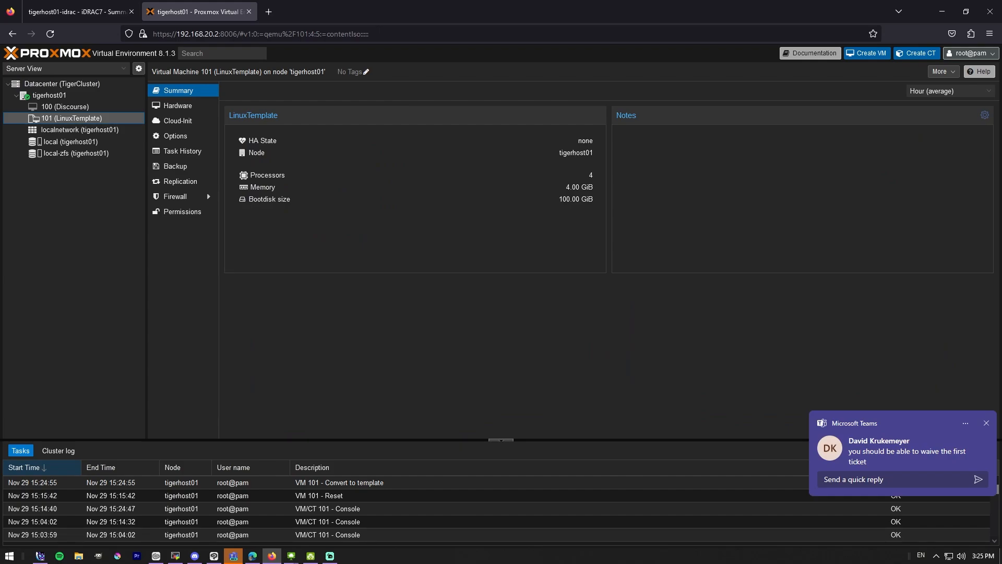
left_click(986, 423)
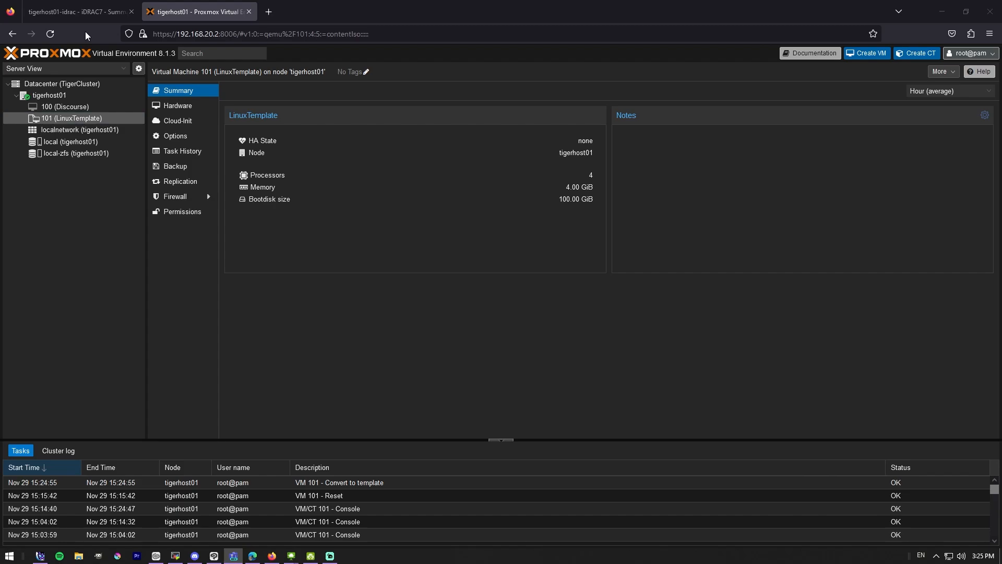